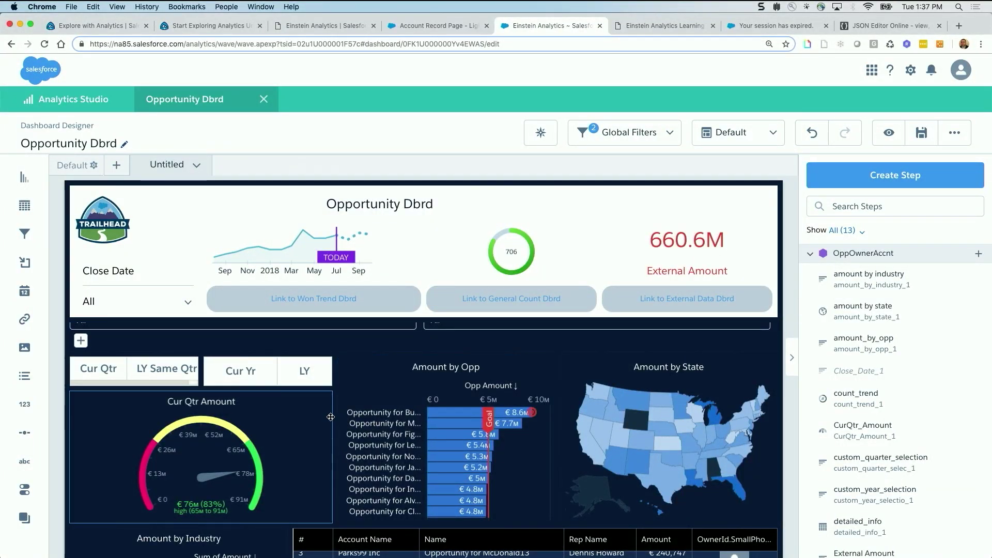
Step: Scroll through the Opportunity Dbrd widgets, then zoom the browser to 150%
scroll(331, 417, down, 2)
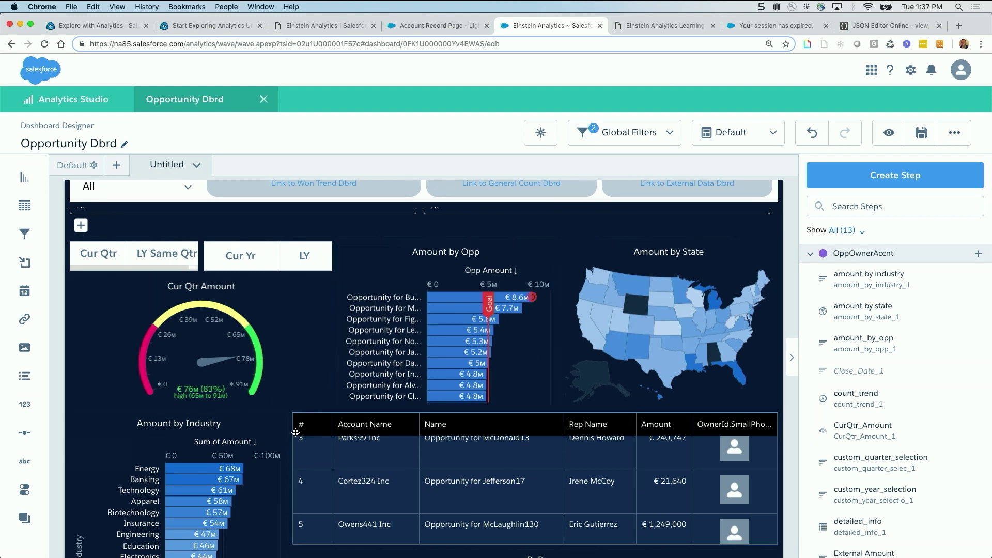
scroll(292, 430, down, 2)
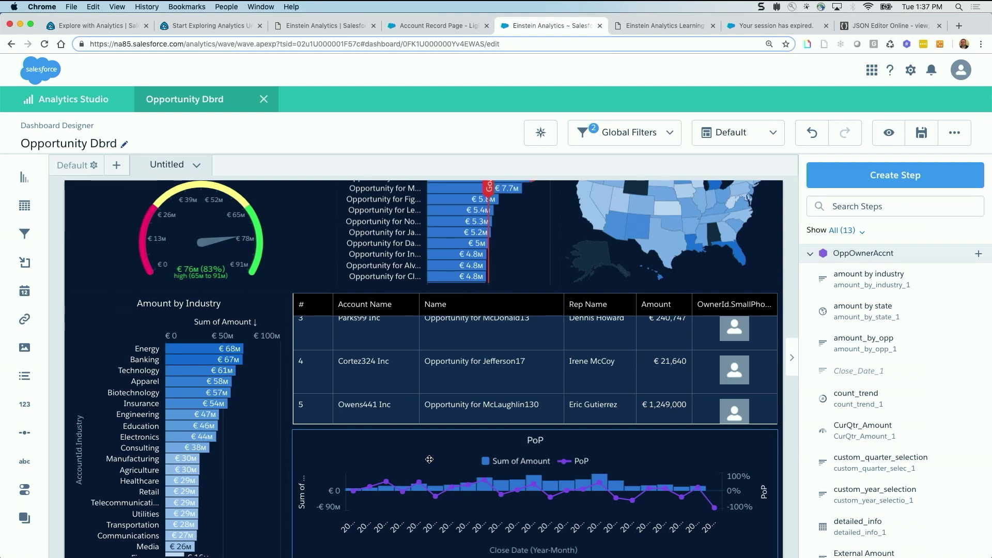
scroll(429, 459, down, 2)
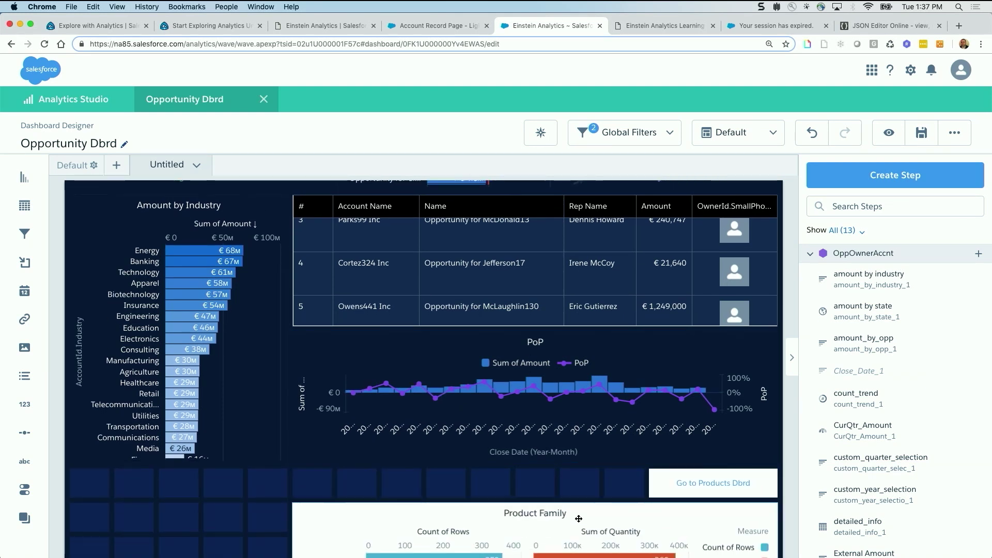
scroll(465, 466, up, 2)
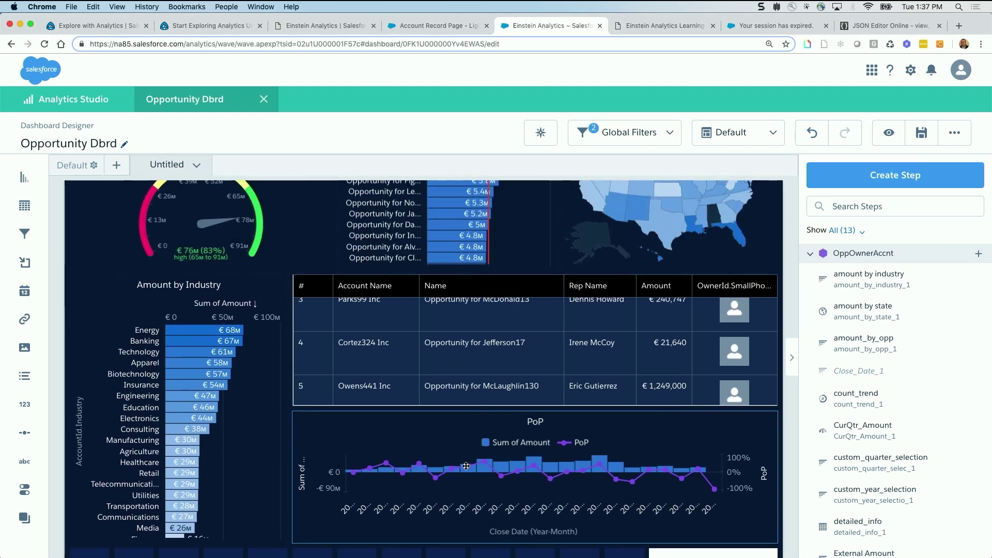
scroll(466, 466, up, 2)
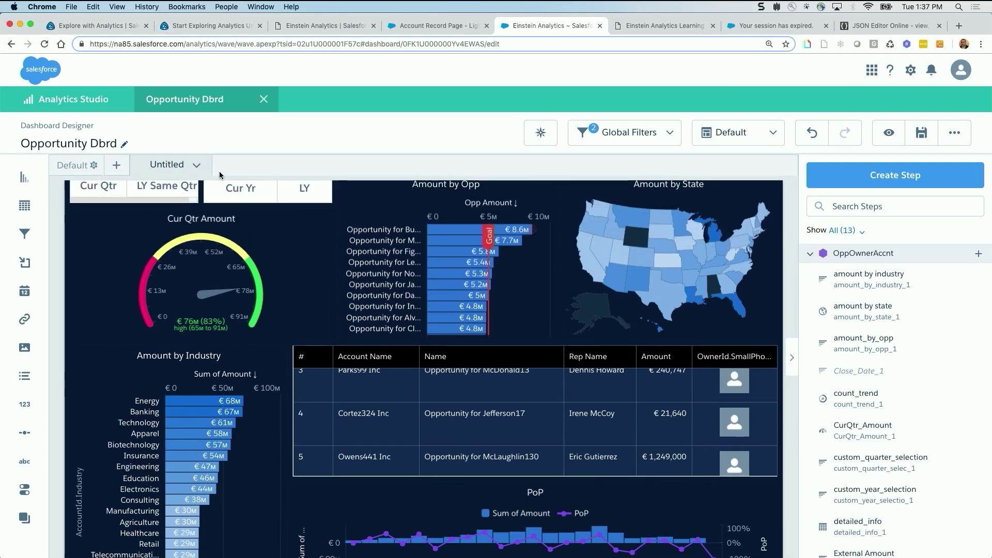
key(super+plus)
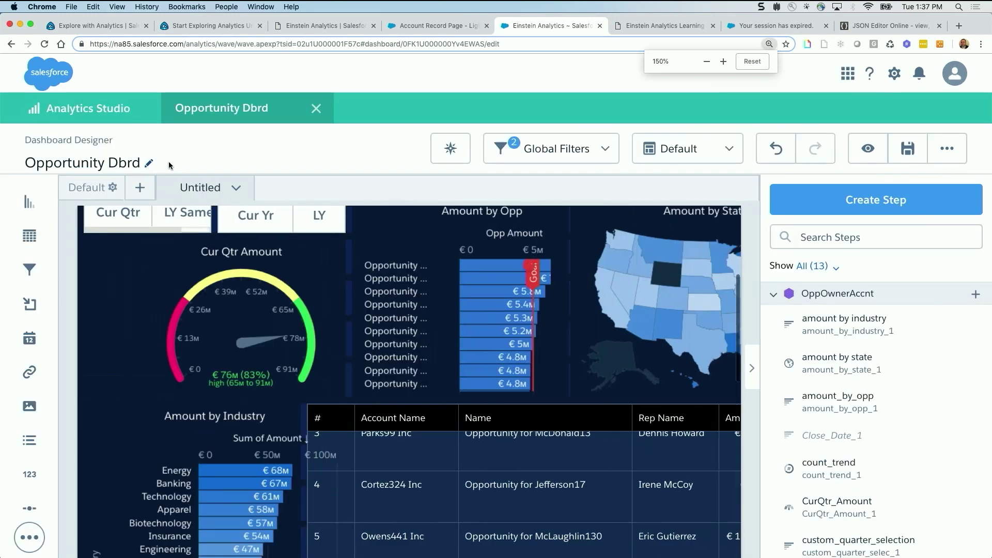
Step: Rename the dashboard's Untitled page tab to 'Summary'
click(206, 186)
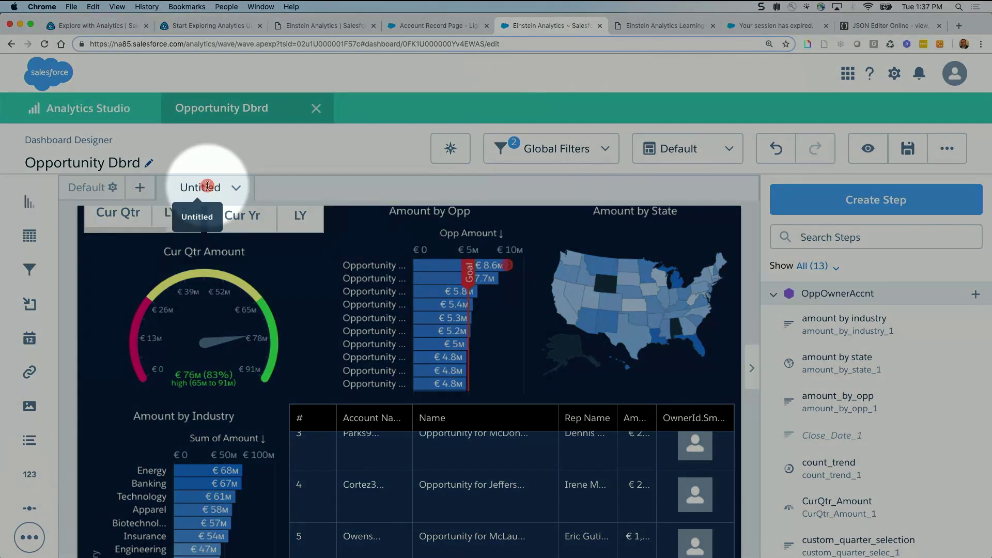
click(236, 189)
click(269, 220)
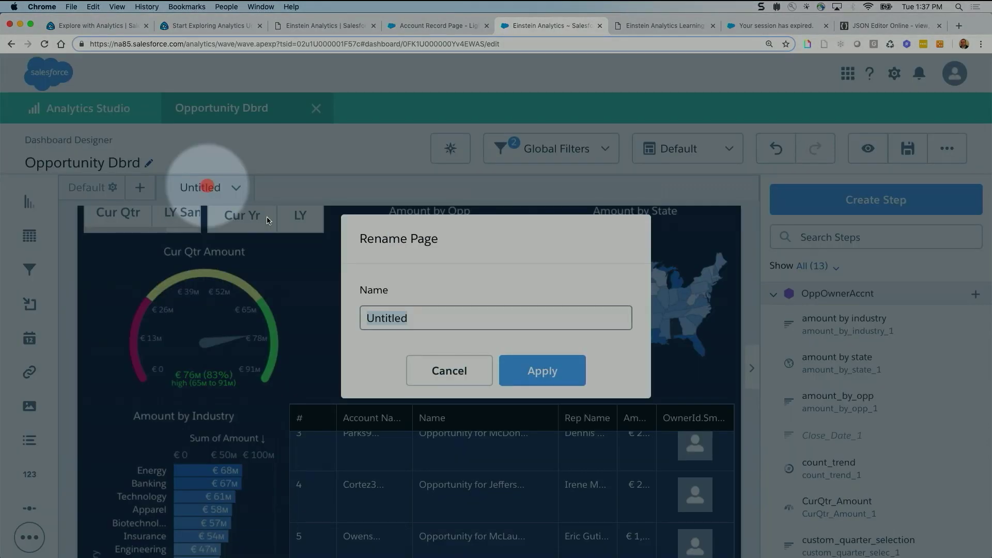
text(Summary)
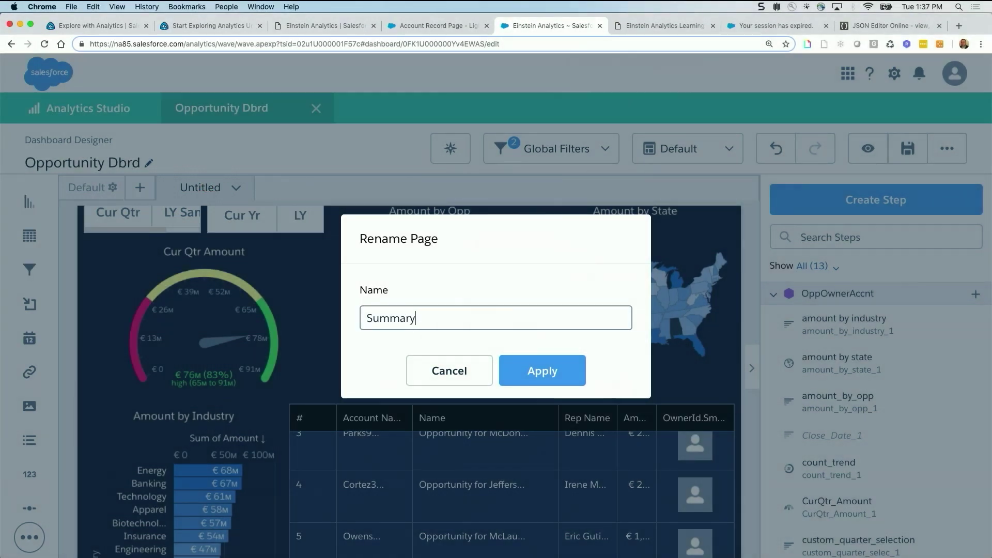
click(542, 371)
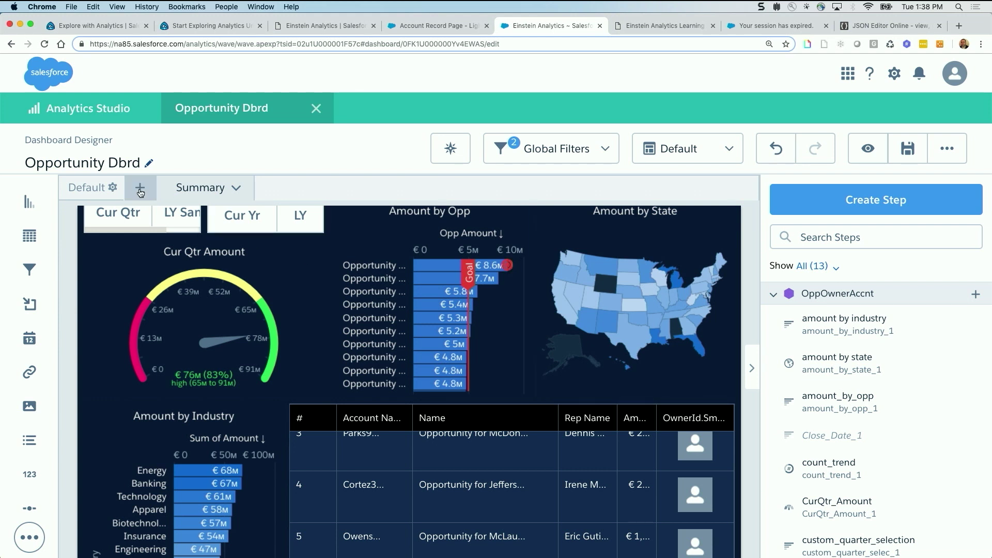
Step: Clone the Summary page and rename the copy 'Details'
click(237, 188)
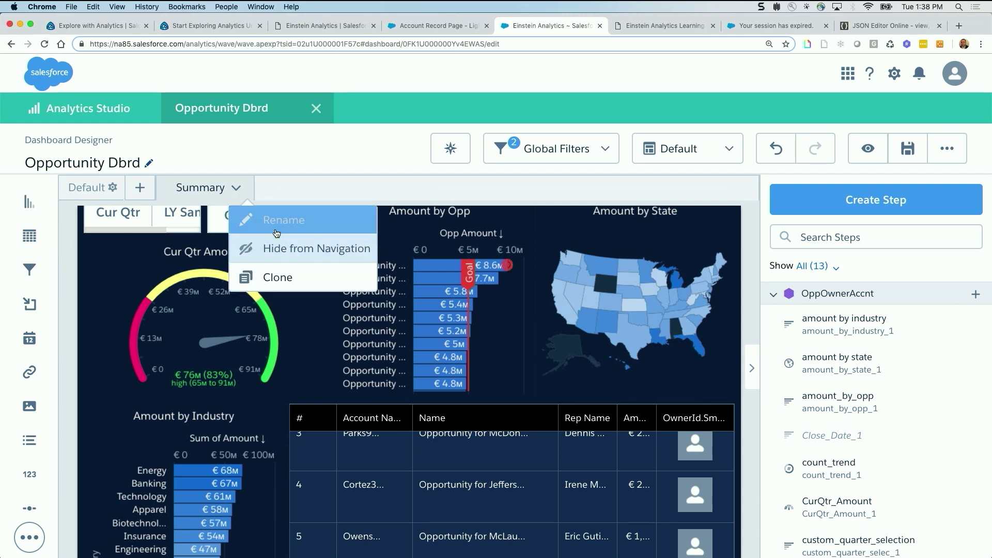
click(280, 278)
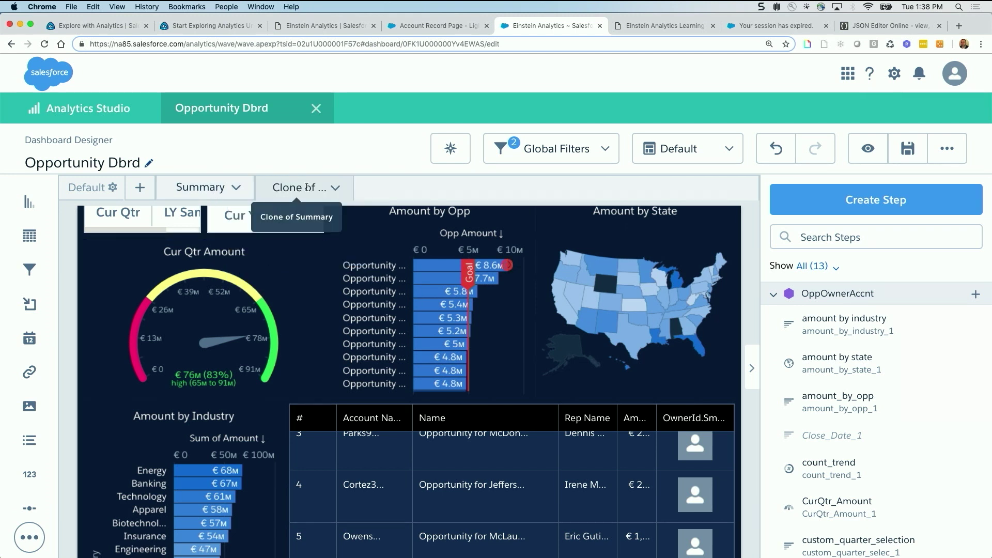
click(334, 190)
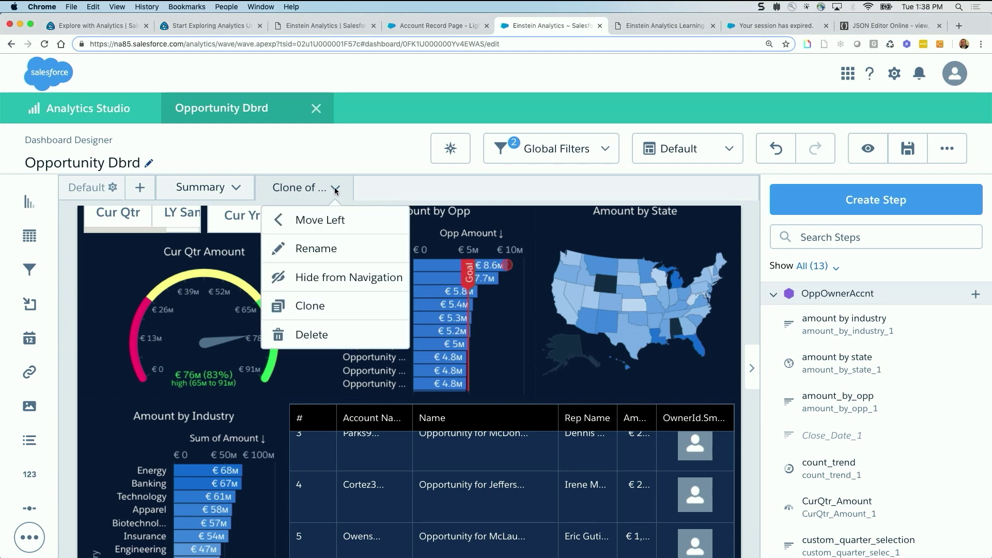
click(336, 250)
text(Details)
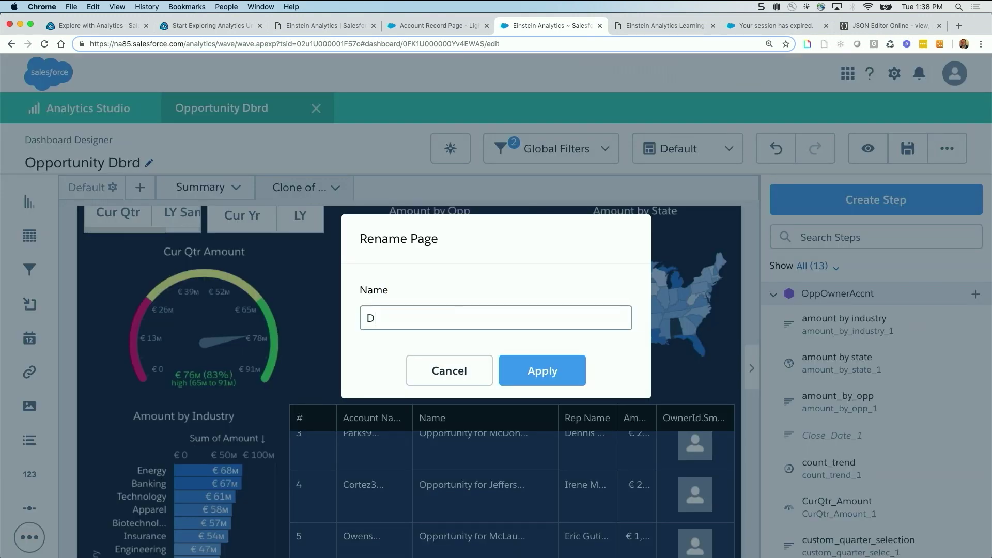
click(529, 372)
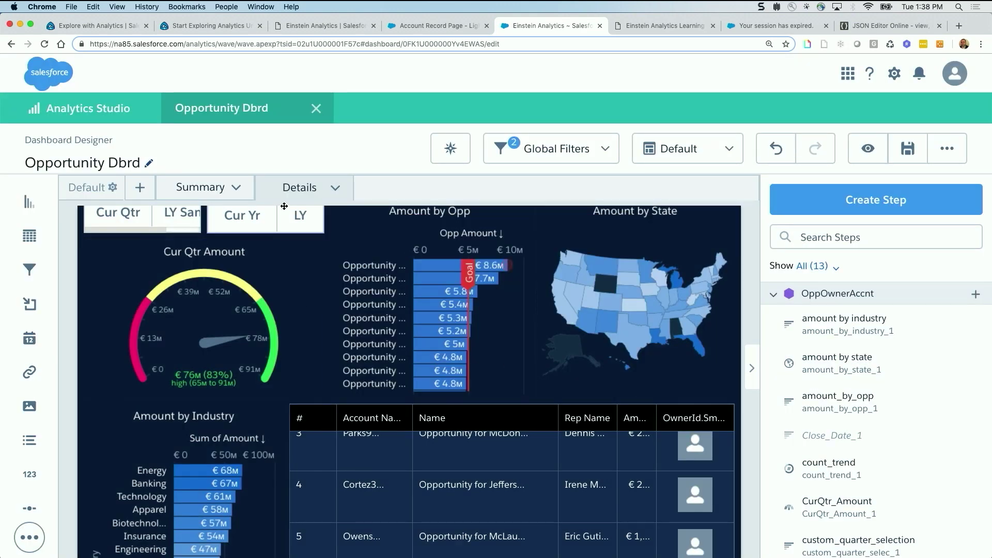
Step: On the Summary page, delete the opportunity details table and drop a link widget in its place
click(216, 189)
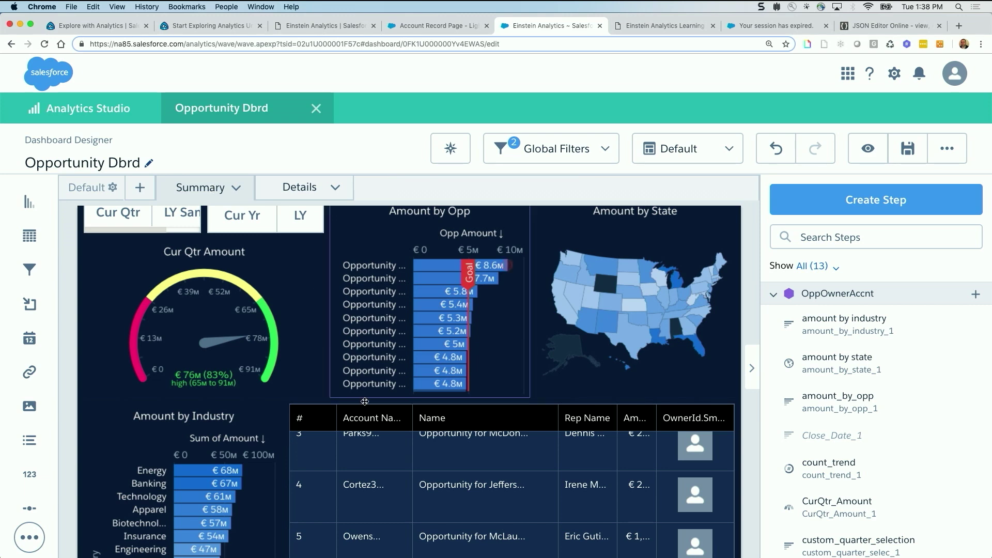
scroll(382, 457, down, 2)
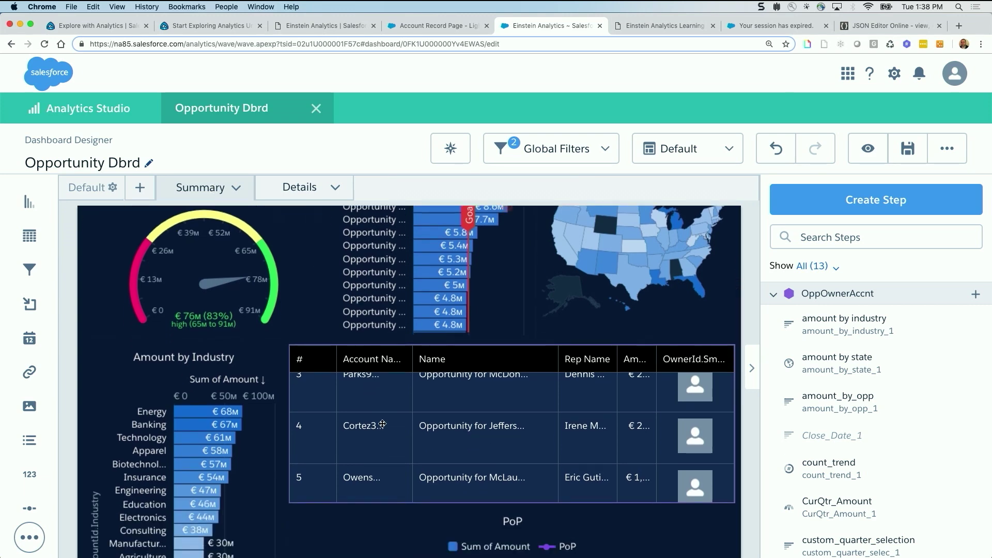
click(361, 410)
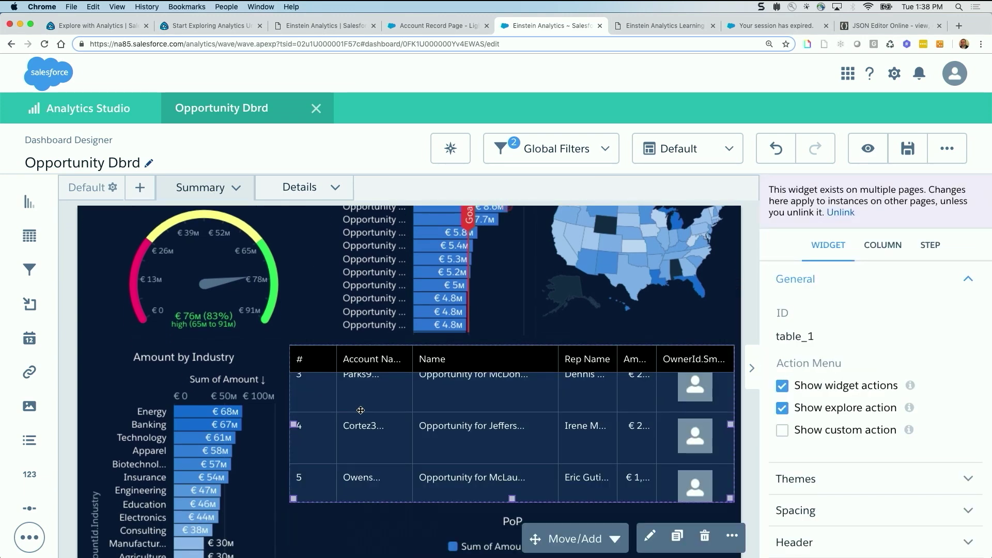
key(BackSpace)
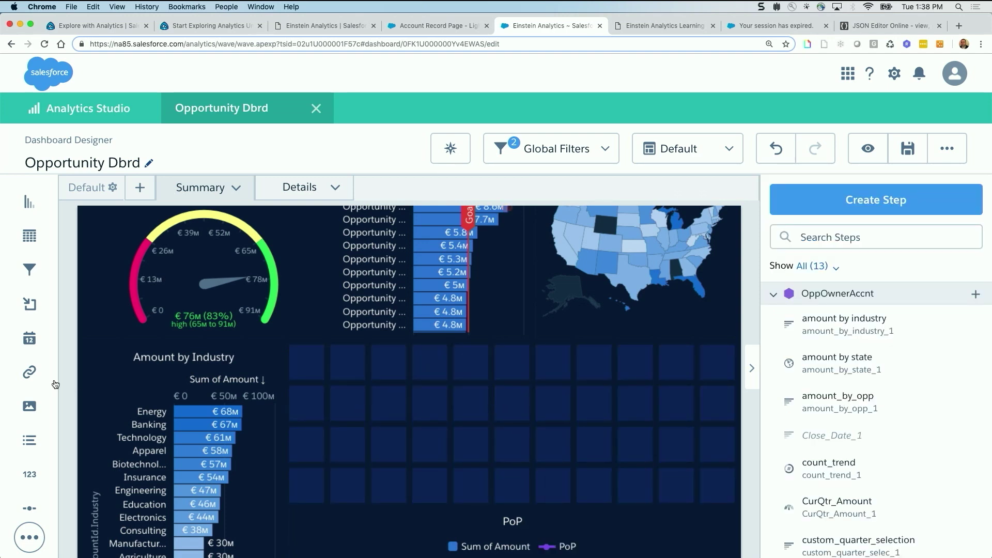
drag(40, 381, 297, 378)
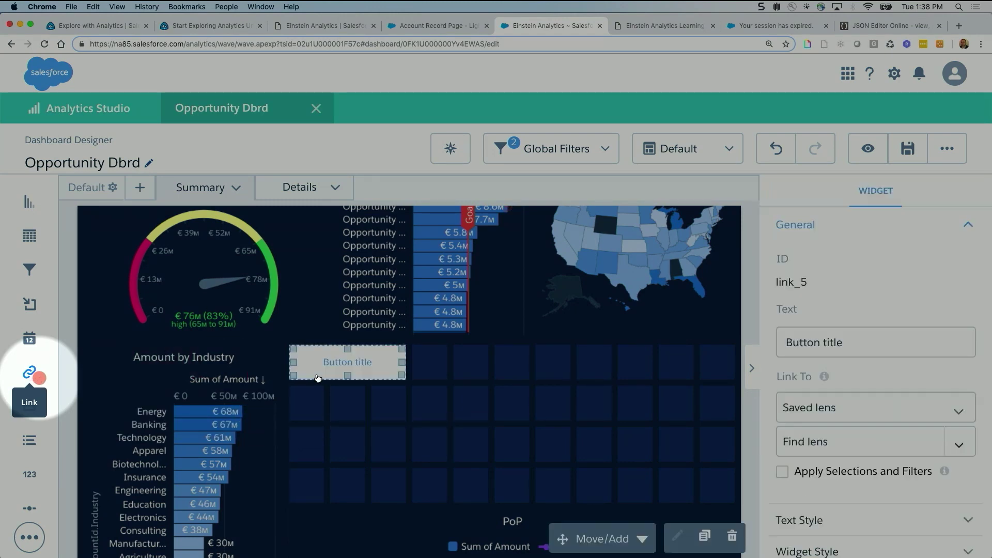
Step: Stretch the link widget full width and move the PoP and Product Family charts up beneath it
drag(404, 363, 734, 363)
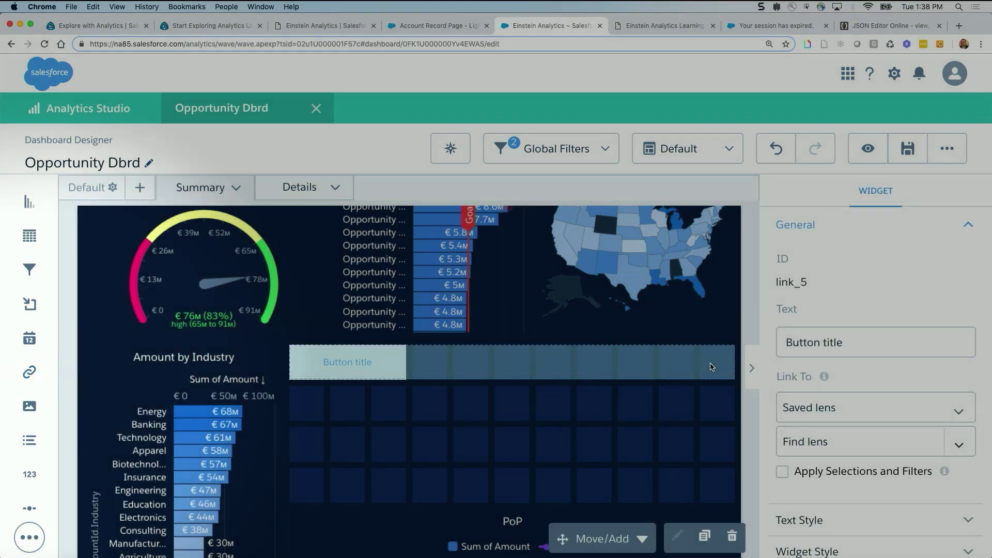
click(433, 511)
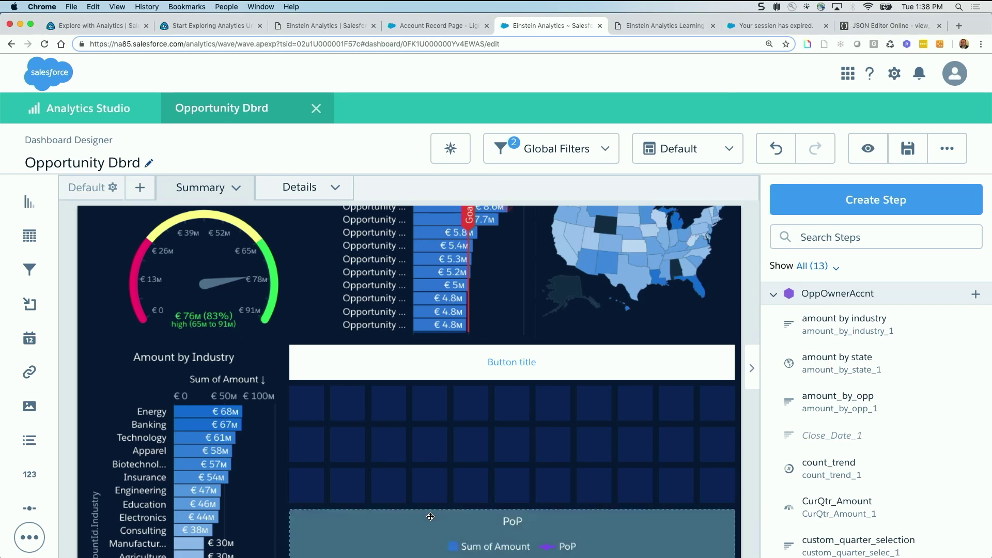
drag(431, 514, 446, 373)
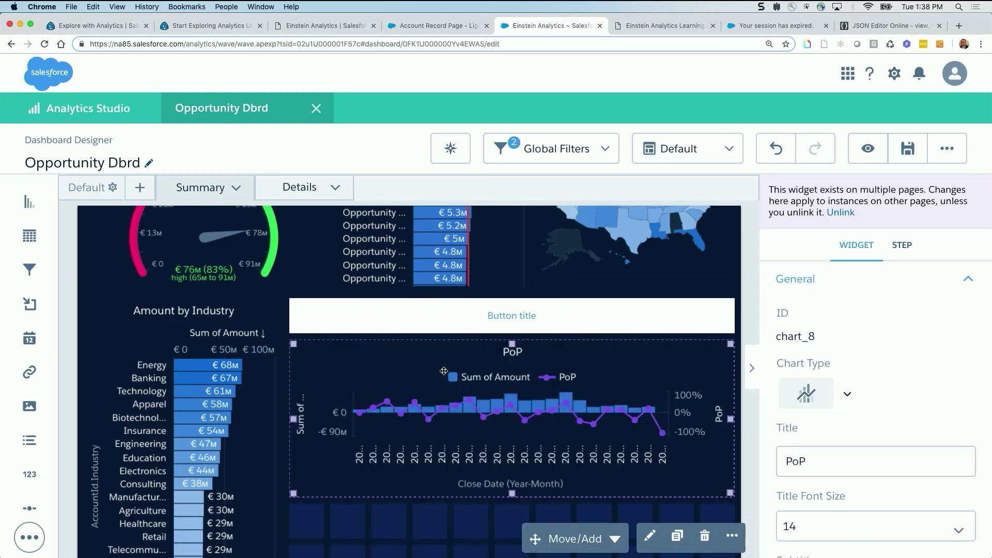
scroll(605, 475, down, 2)
scroll(605, 474, down, 5)
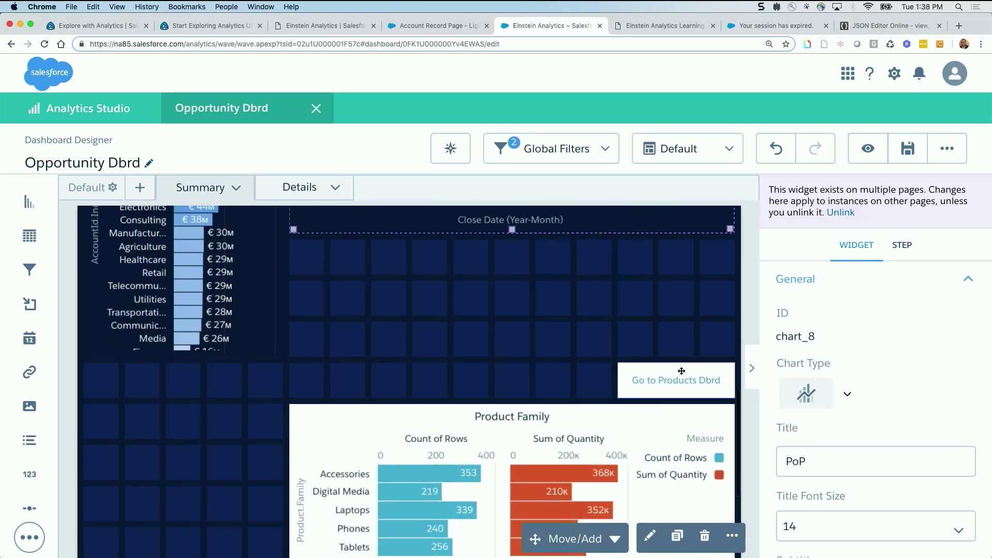
drag(654, 370, 656, 284)
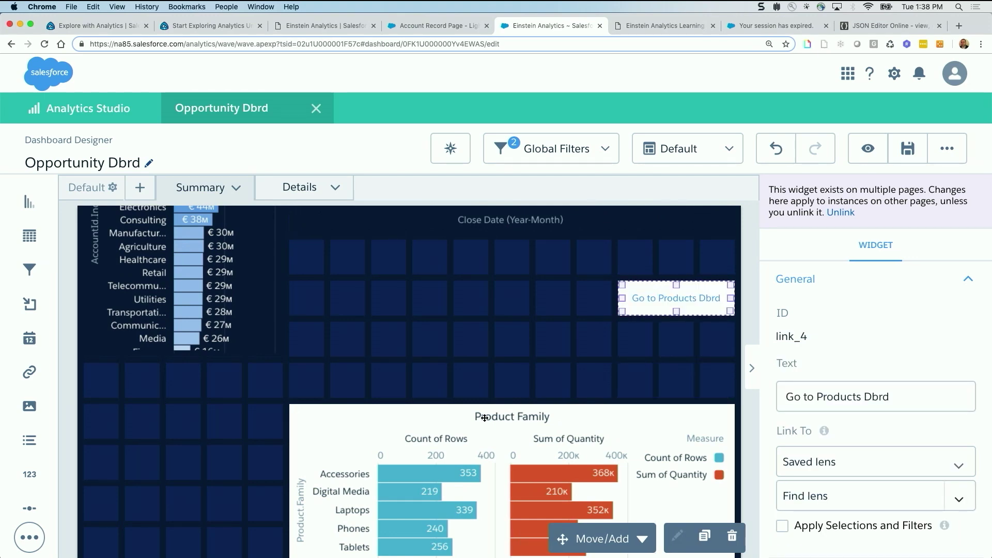
drag(484, 417, 465, 335)
scroll(465, 335, up, 8)
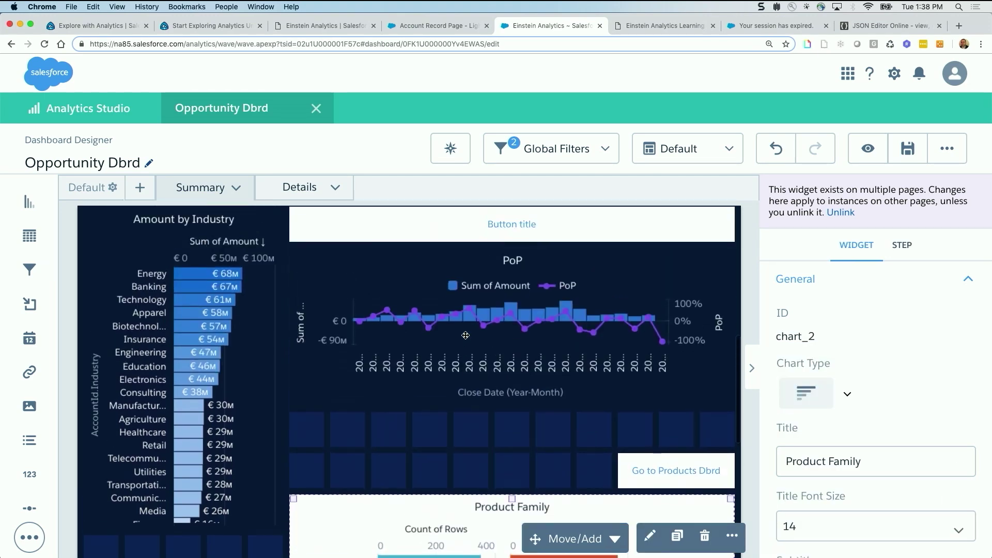
scroll(466, 335, down, 2)
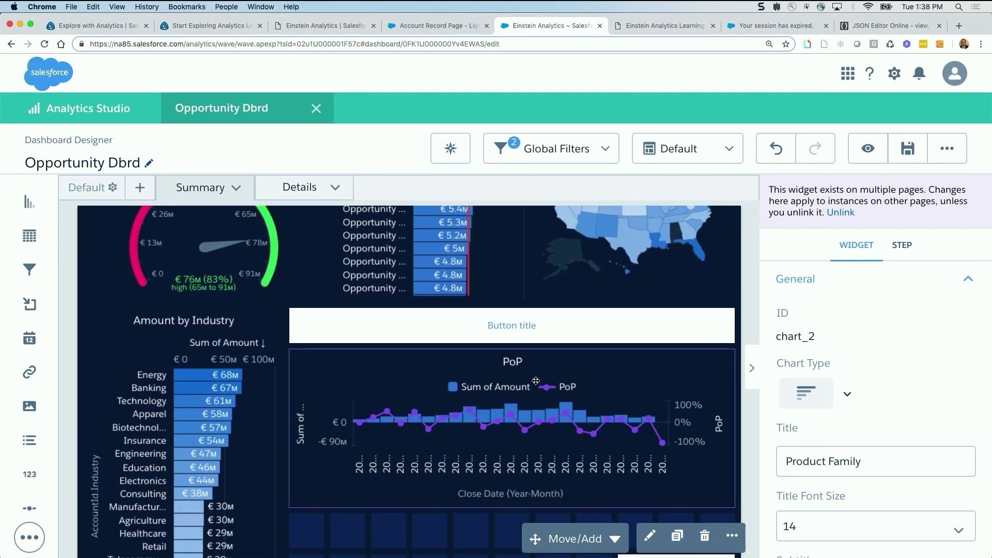
Step: Replace the link's placeholder label with 'Show Details'
click(374, 323)
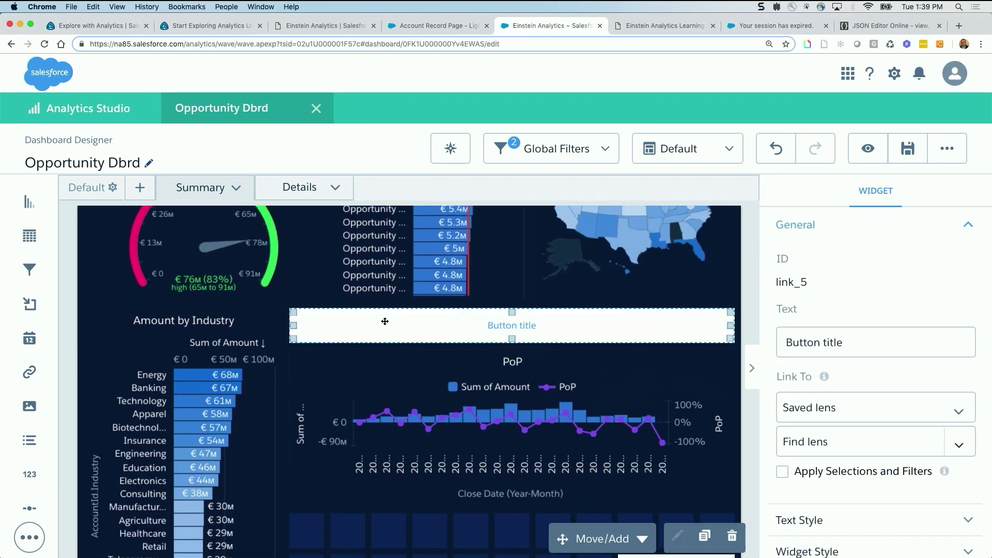
key(super+a)
text(S)
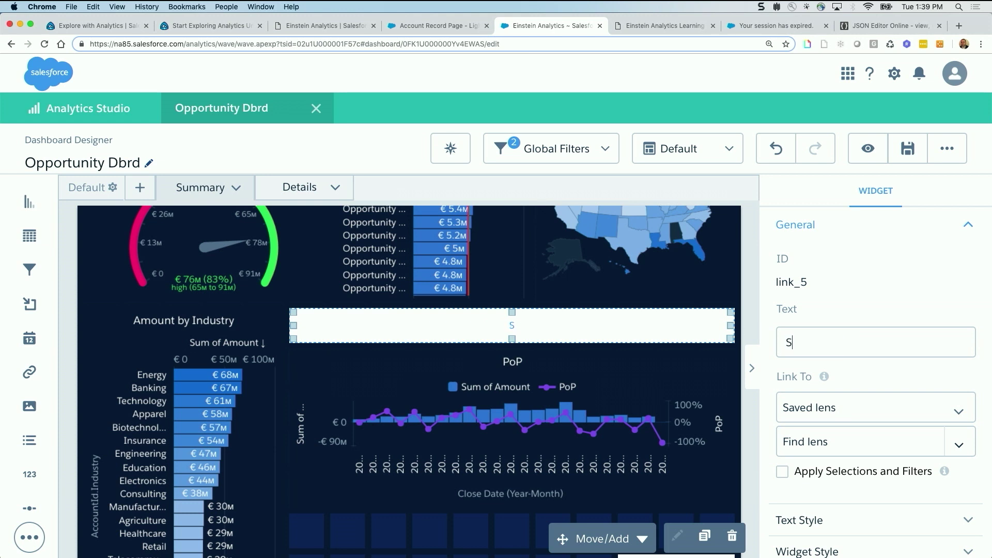
text(how Details)
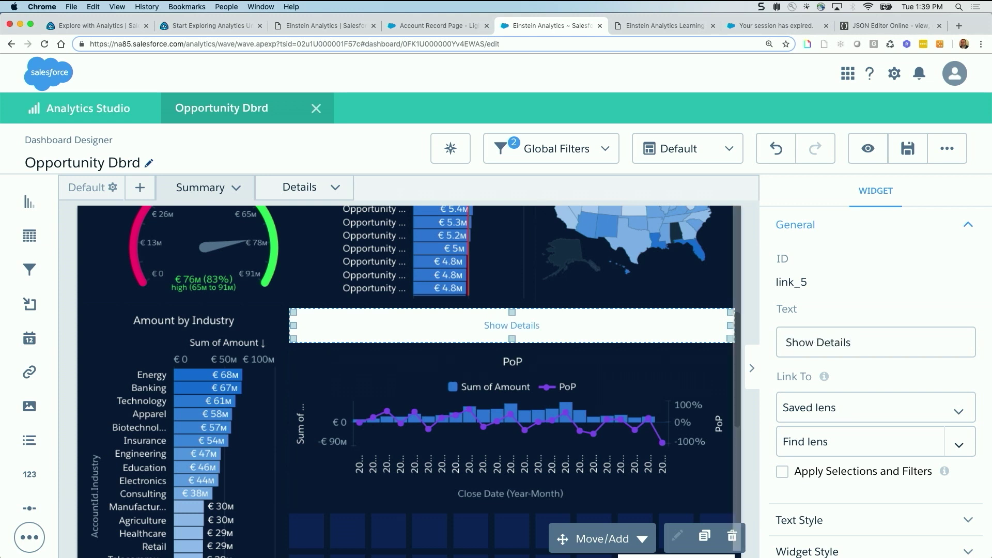
Step: Search Google for 'magnifier emoji' in a new tab
click(959, 25)
click(425, 227)
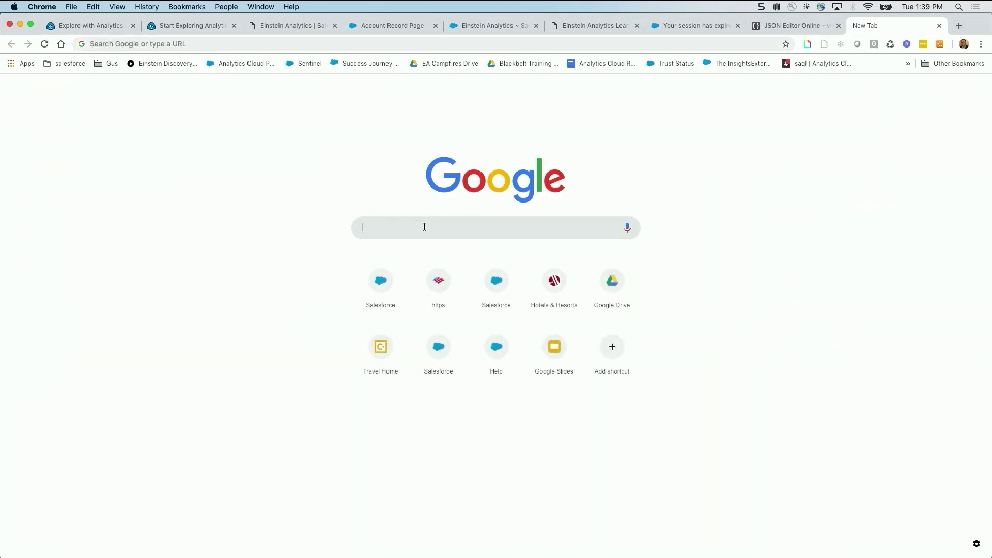
text(magnifier emoji)
key(Return)
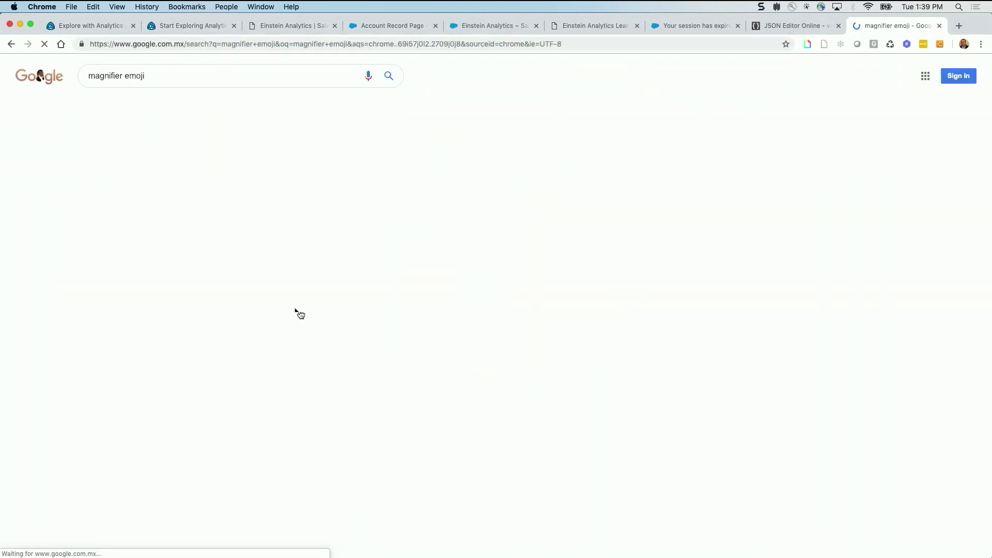
Step: Copy the magnifying glass emoji from Emojipedia and return to the dashboard designer
click(168, 153)
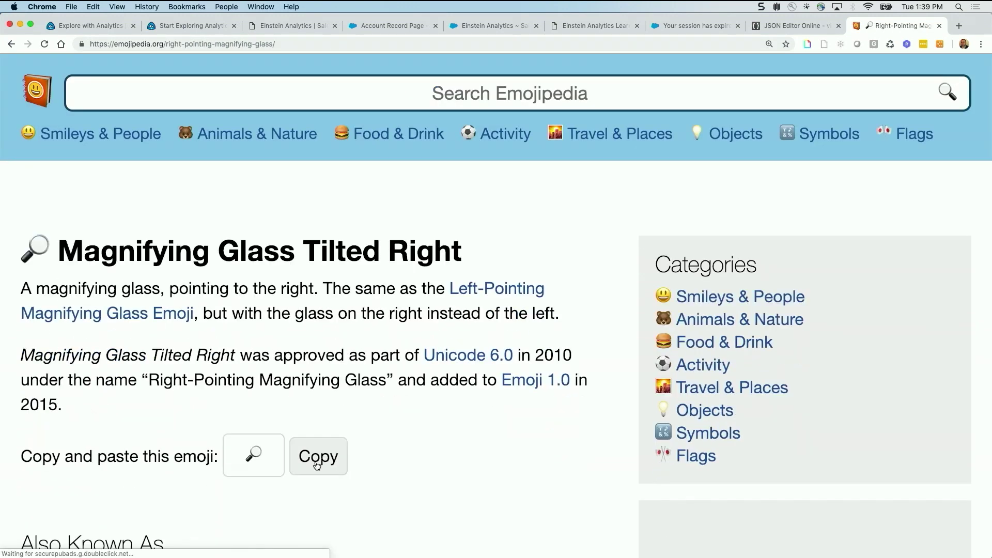
click(317, 465)
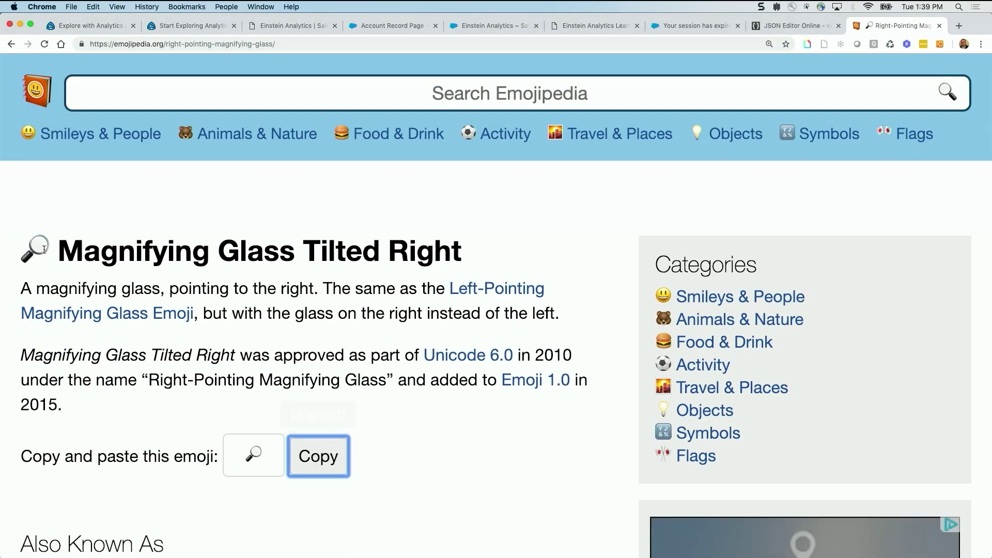
key(super+w)
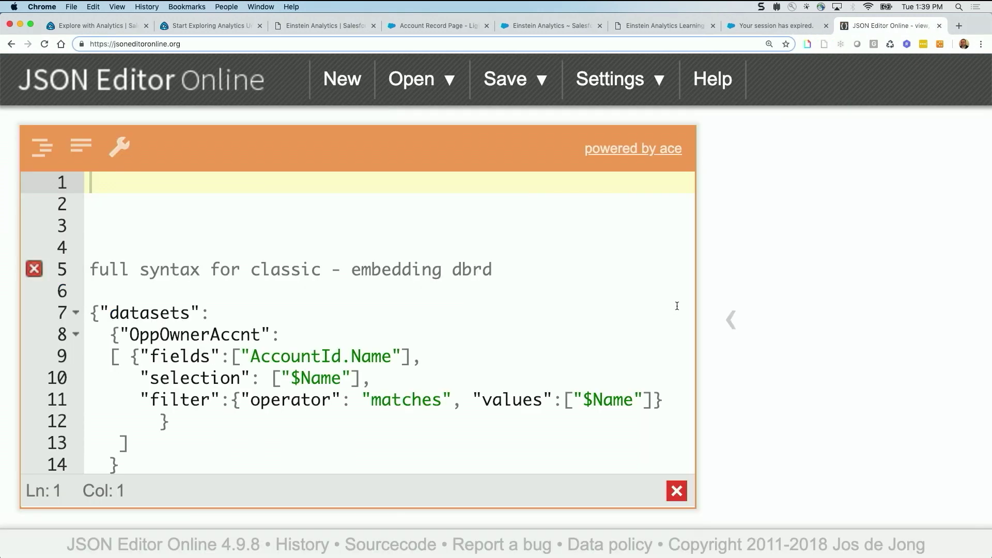
click(566, 27)
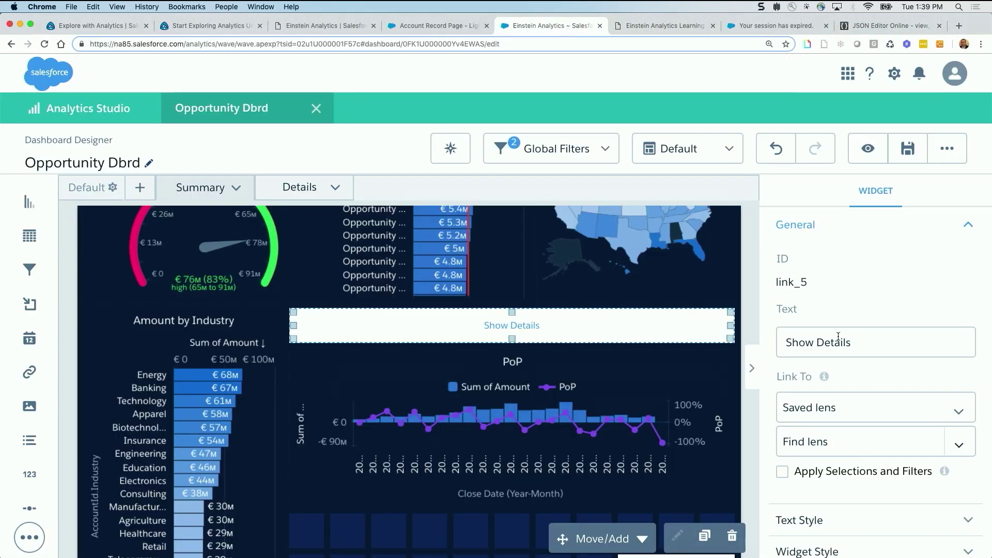
Step: Append the 🔎 emoji to 'Show Details', link it to the Details page, then open Details
click(869, 341)
key(super+v)
scroll(854, 375, down, 2)
click(852, 378)
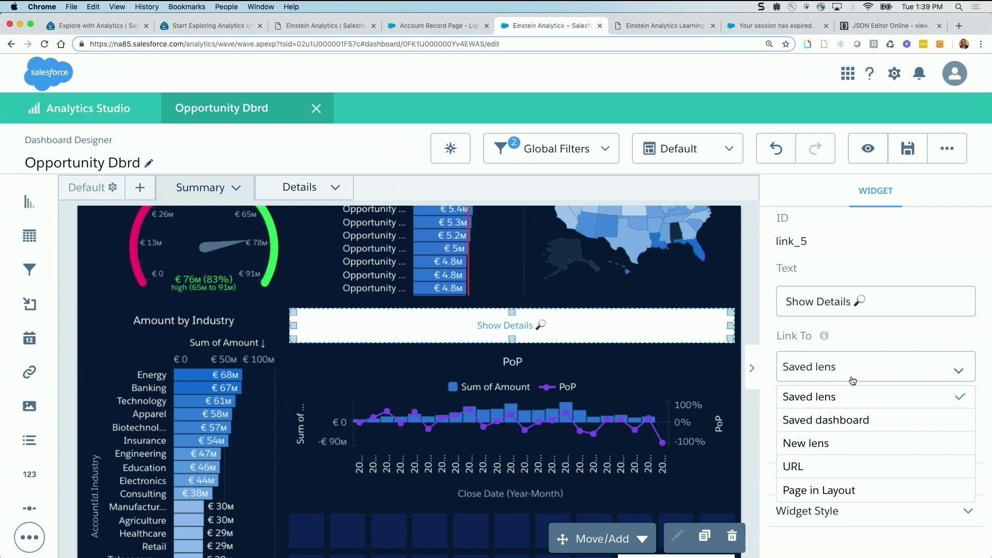
click(844, 490)
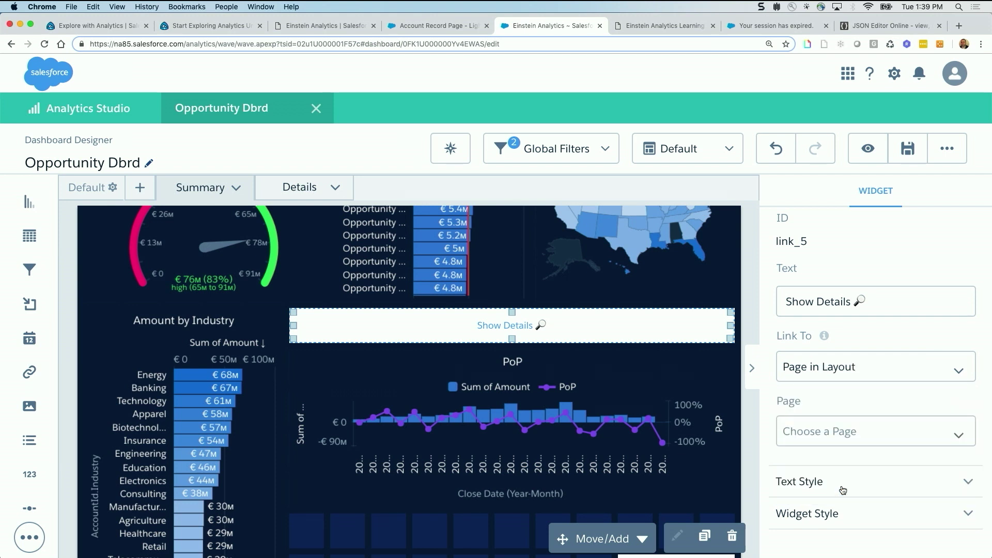
click(838, 437)
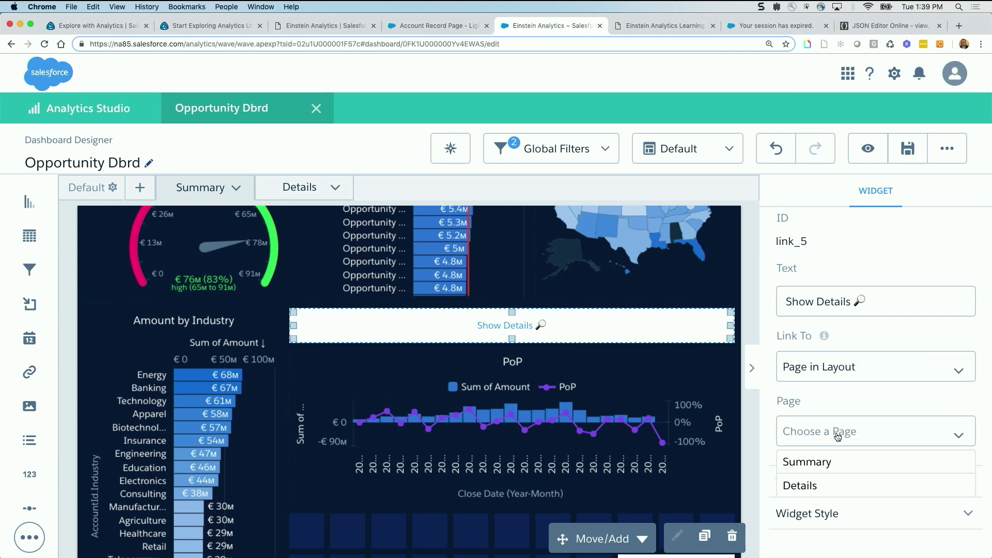
click(851, 491)
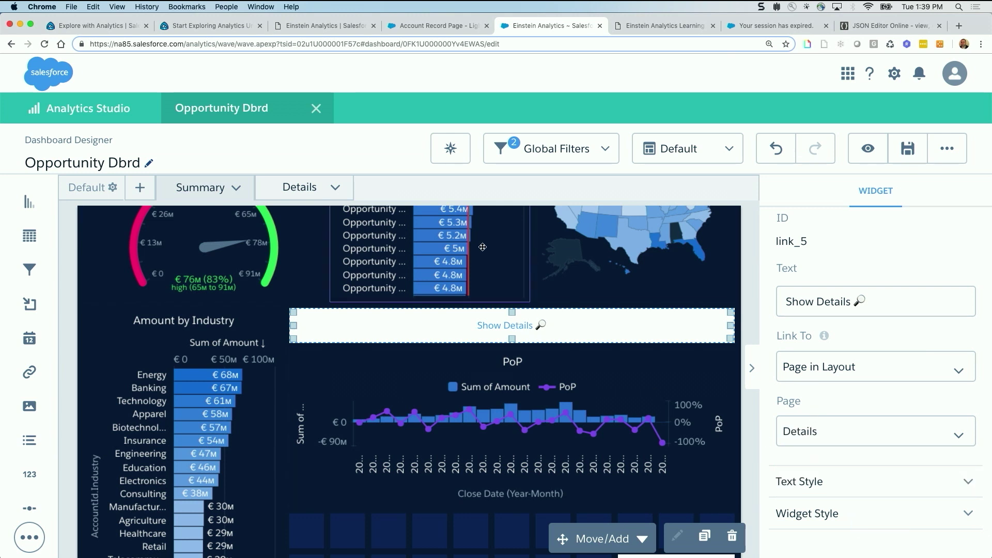
click(300, 188)
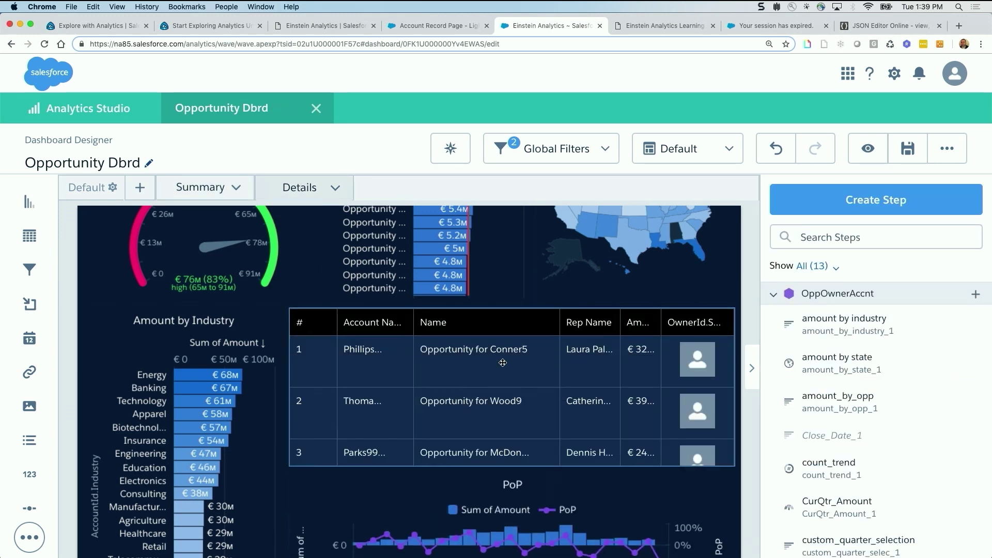
Step: Place a new link widget above the Details table and stretch it across the full row
click(31, 373)
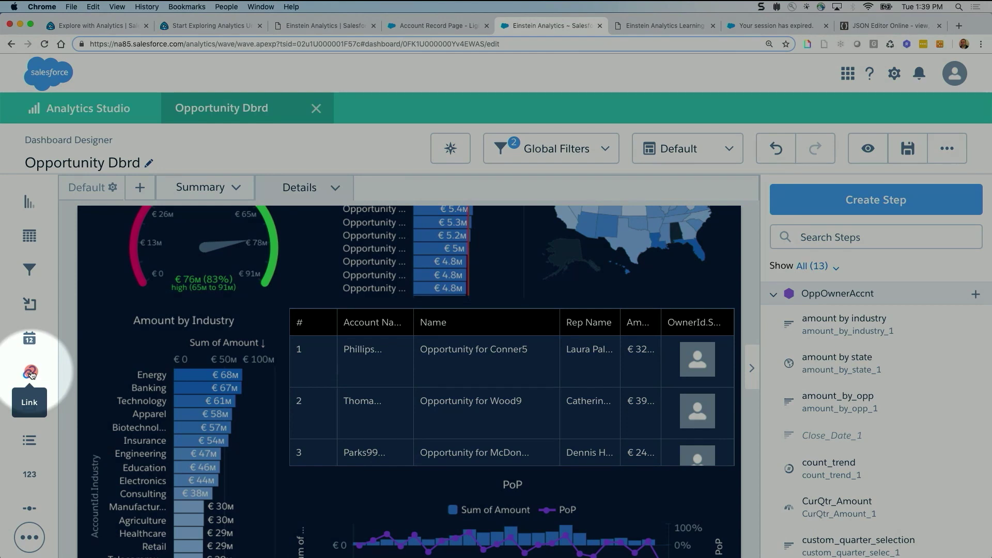
mouse_move(30, 373)
mouse_down()
mouse_move(243, 326)
mouse_move(478, 326)
mouse_move(318, 326)
mouse_up()
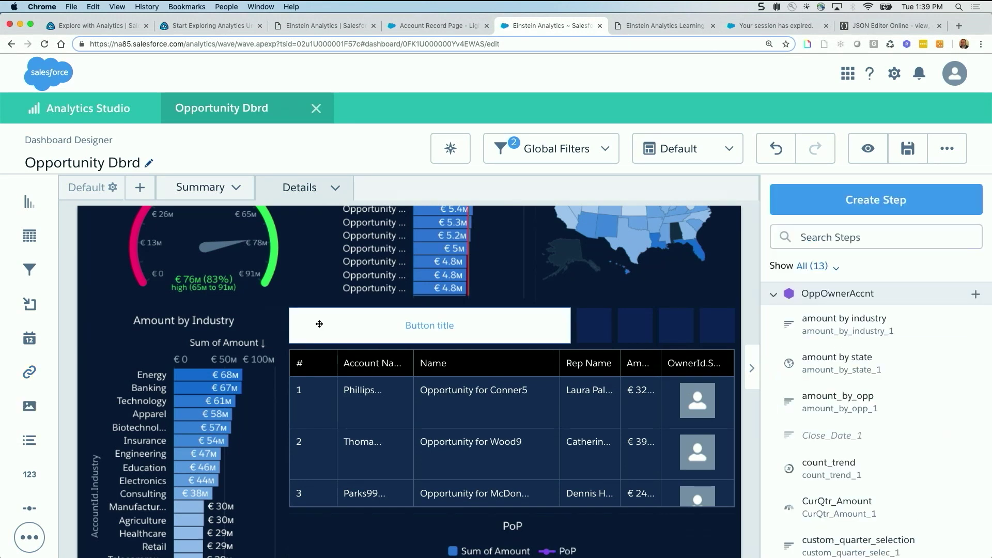
click(564, 326)
drag(566, 326, 726, 334)
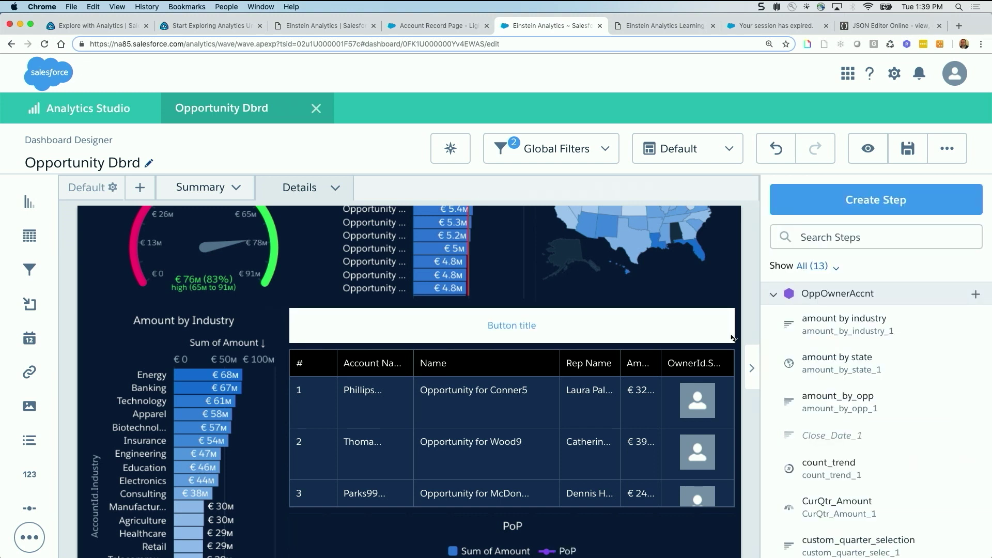
Step: Relabel the new link from 'Button title' to 'Hide Details'
click(726, 319)
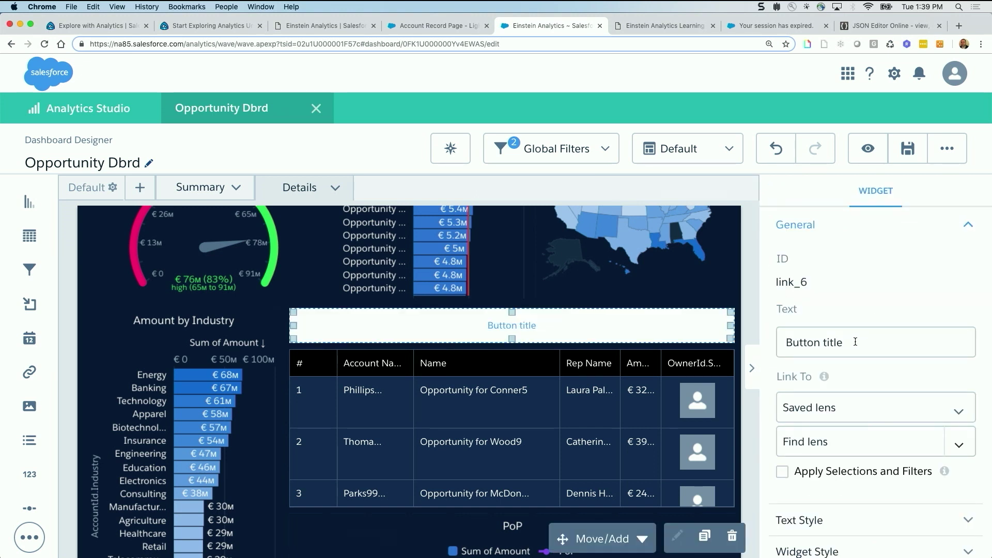
drag(855, 343, 746, 341)
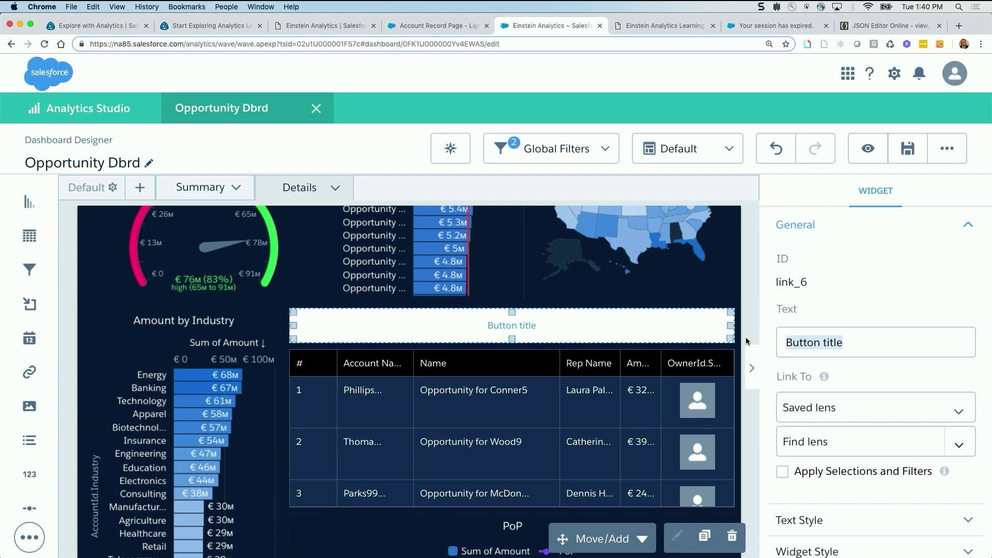
text(Hide)
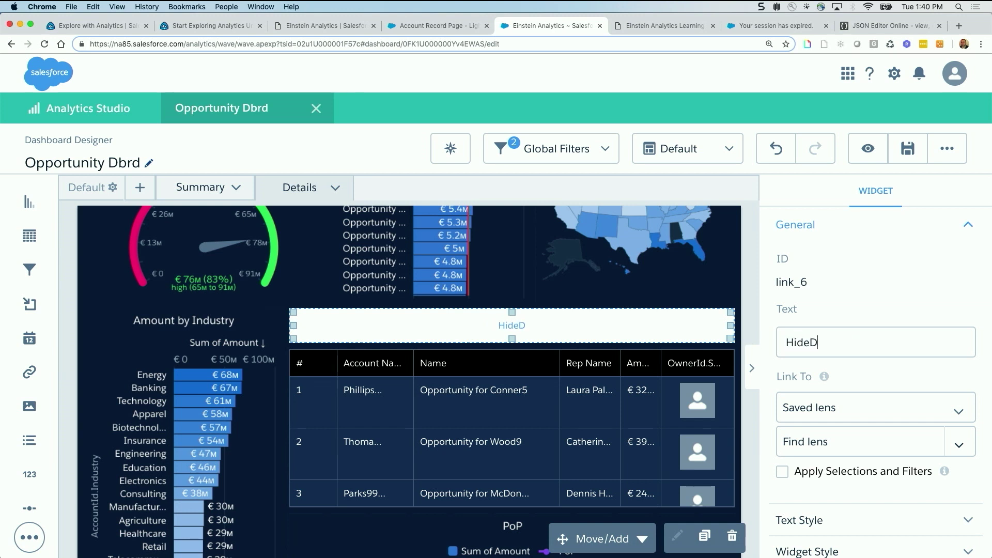
text( Details)
Step: Point the Hide Details link to the Summary page in the layout
click(829, 408)
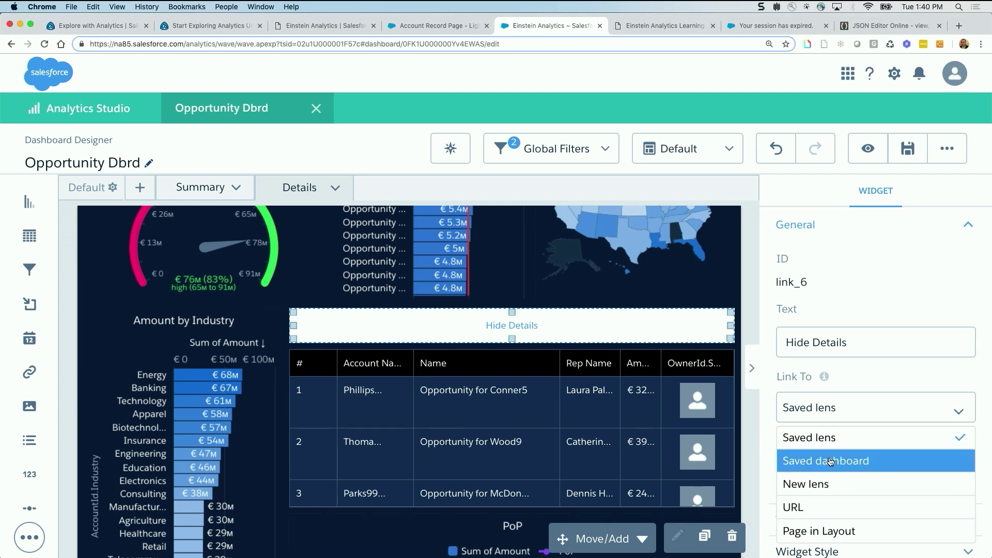
click(829, 531)
scroll(837, 387, down, 2)
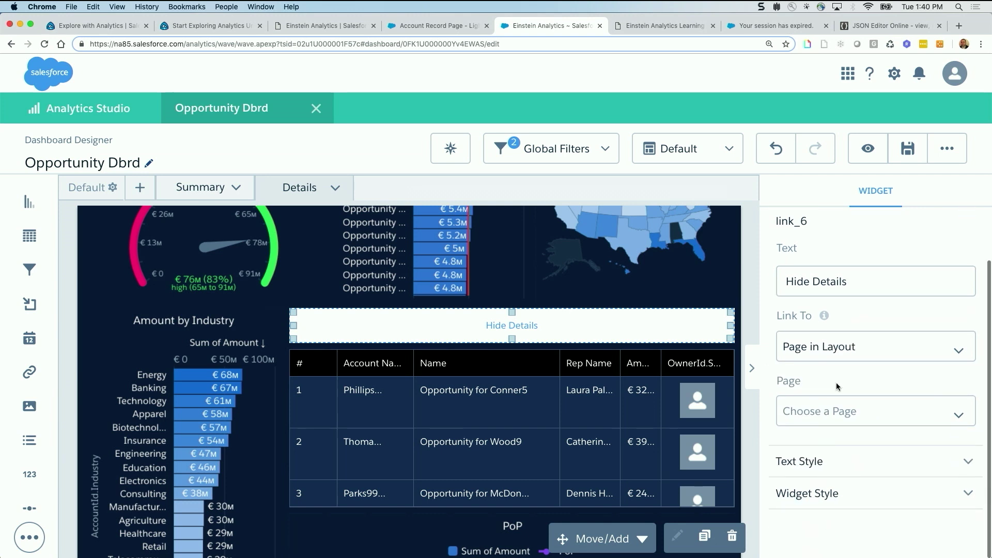
click(838, 417)
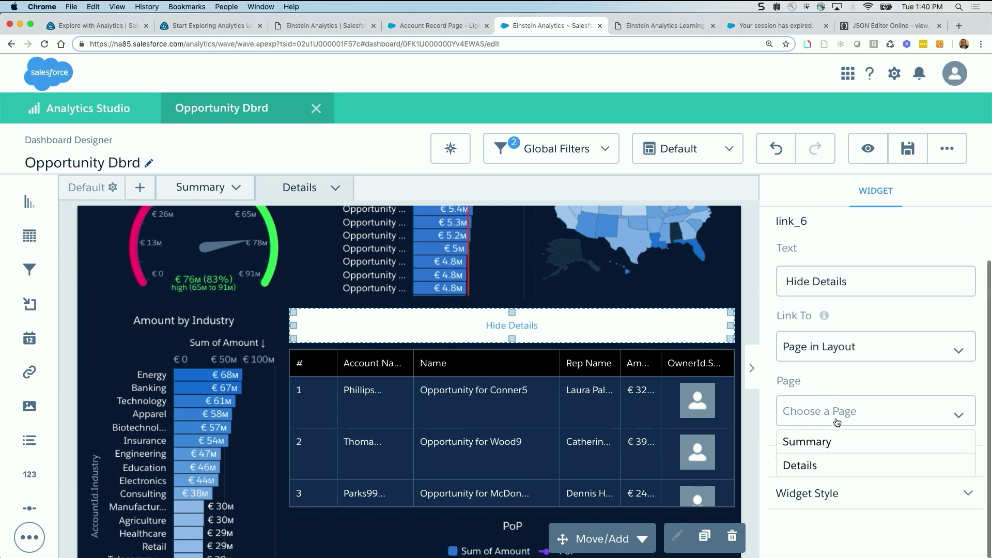
click(828, 451)
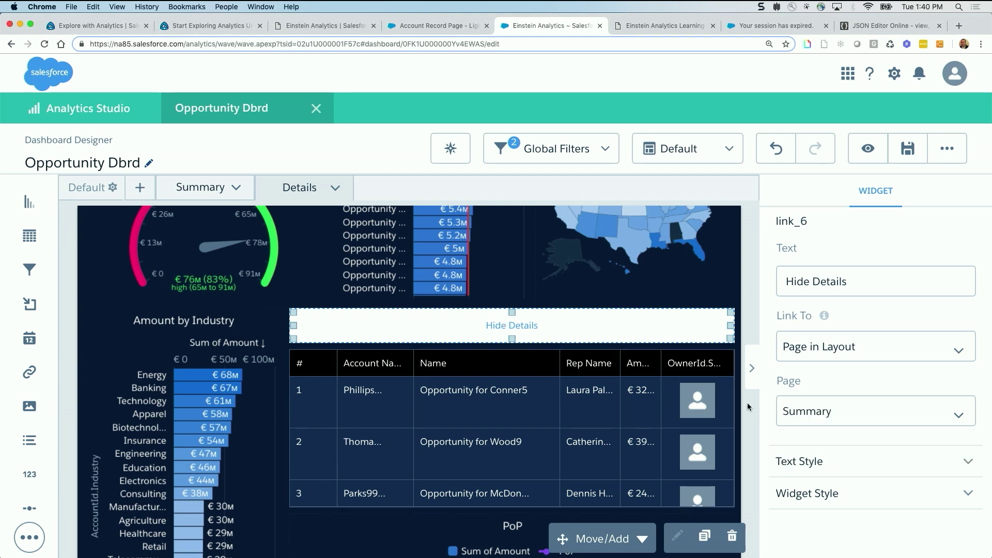
Step: Preview the dashboard from the Summary page and zoom the browser out
click(196, 187)
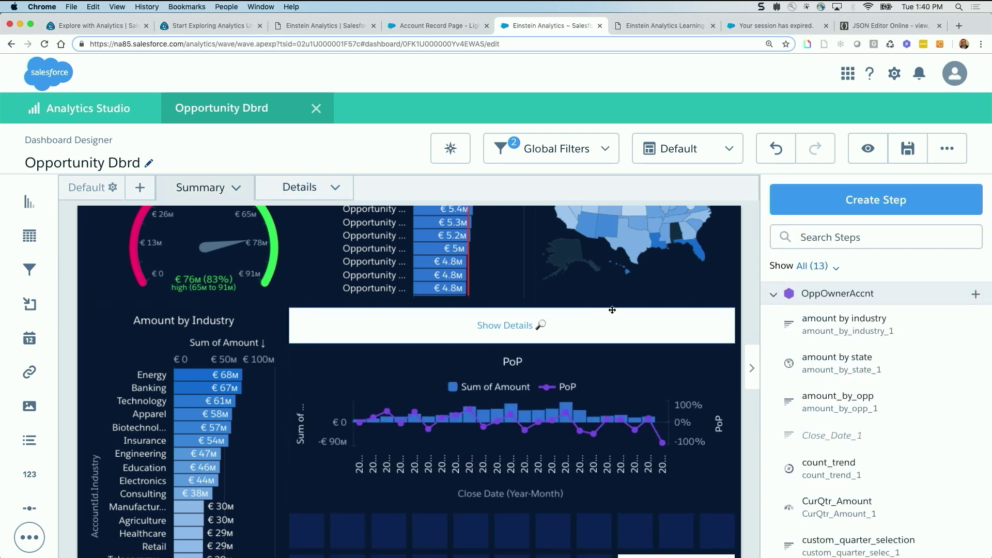
click(570, 316)
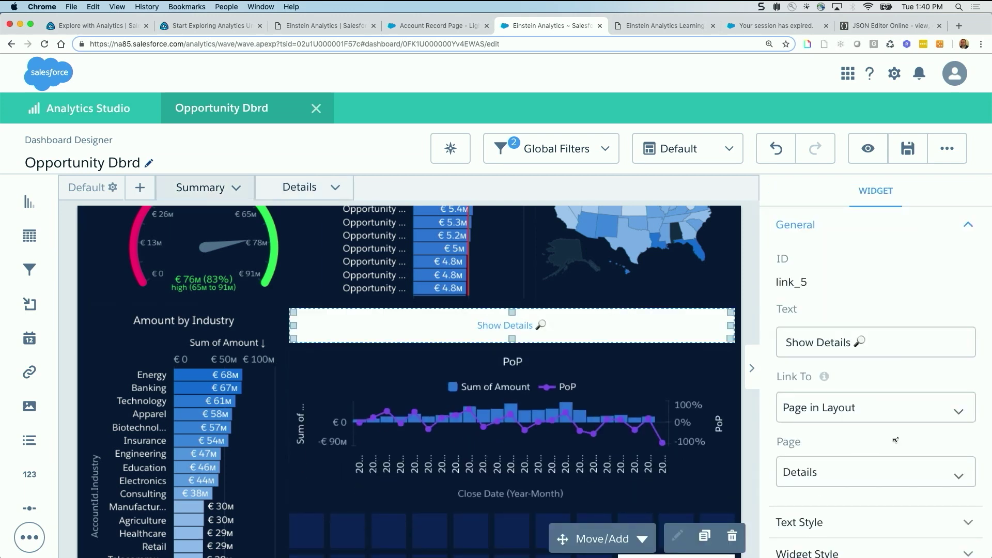
click(868, 149)
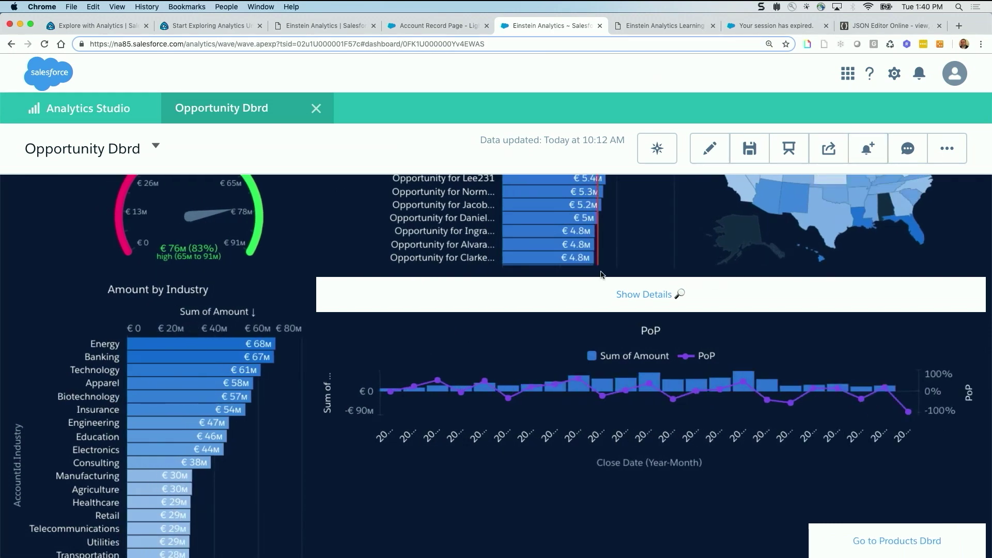
scroll(602, 274, up, 5)
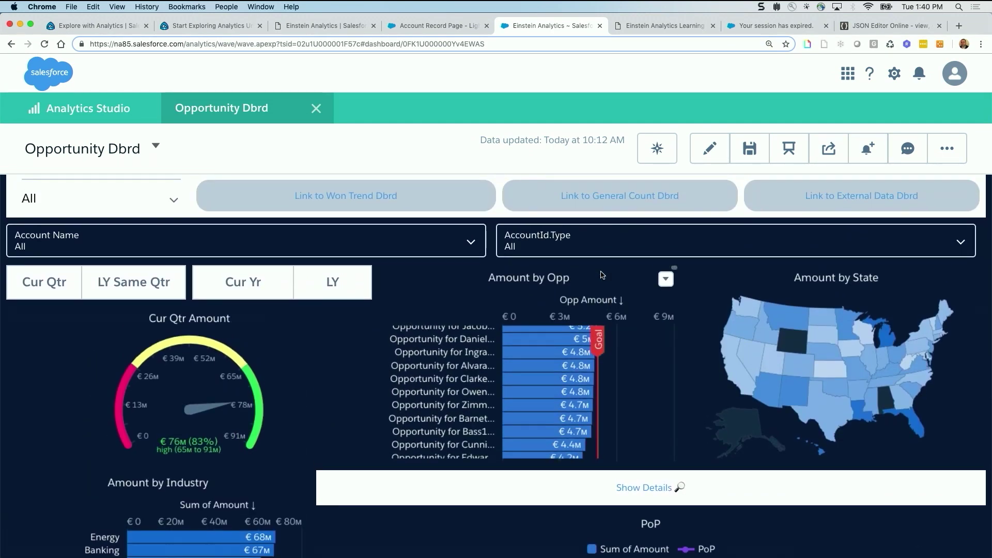
key(super+minus)
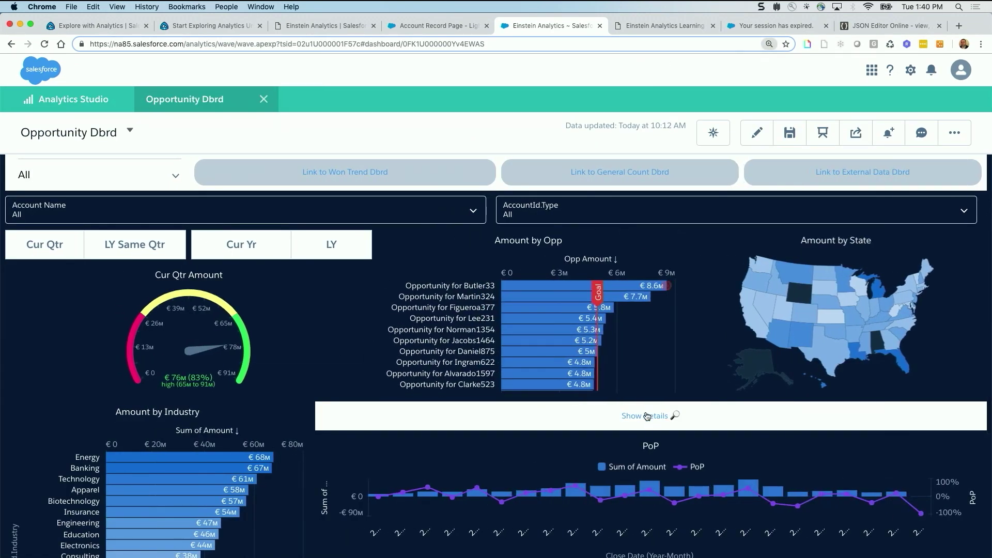
Step: Test the Show Details and Hide Details links, then return to editing
click(650, 422)
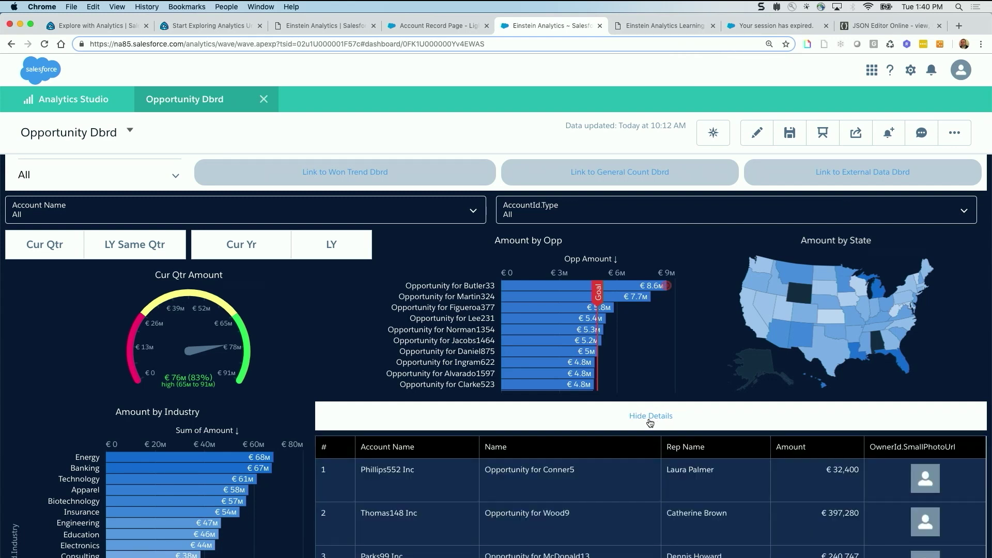
click(650, 422)
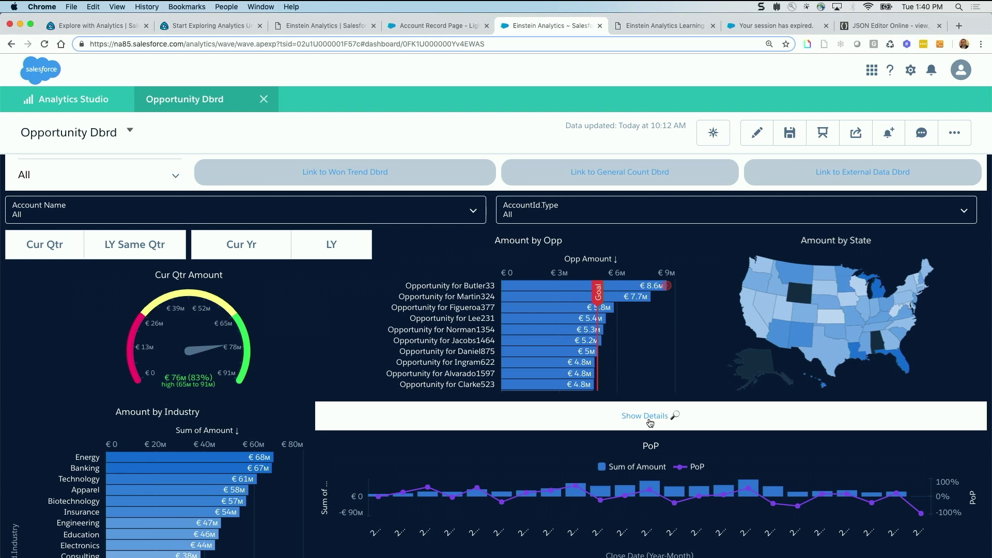
click(757, 133)
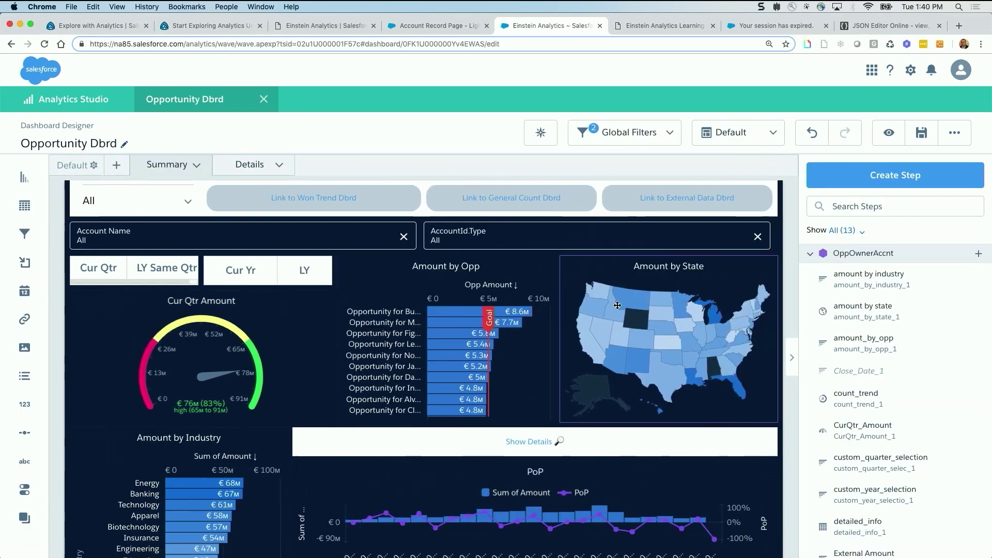